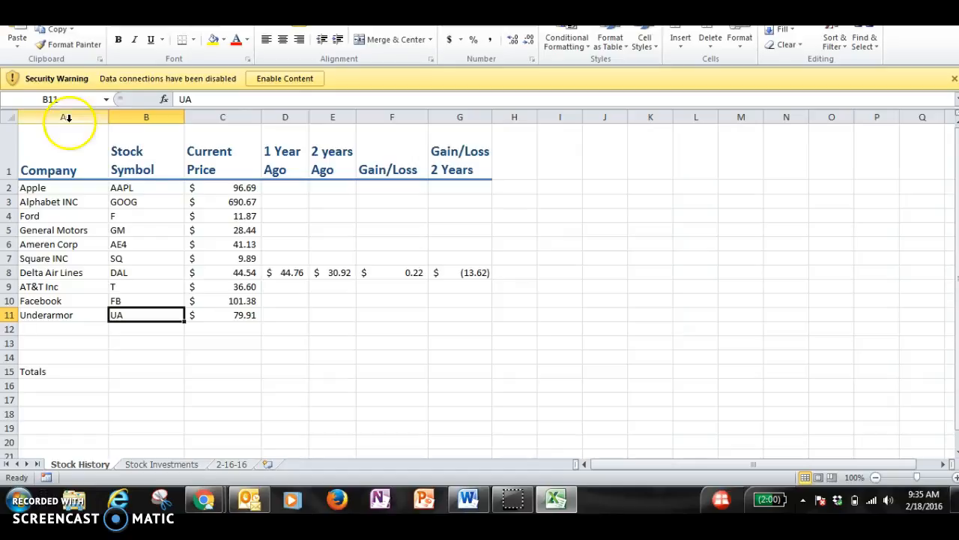
Examine the company names and their matching stock symbols in rows 2 to 11 of the Stock History sheet
left_click_drag(90, 192, 90, 313)
left_click(114, 402)
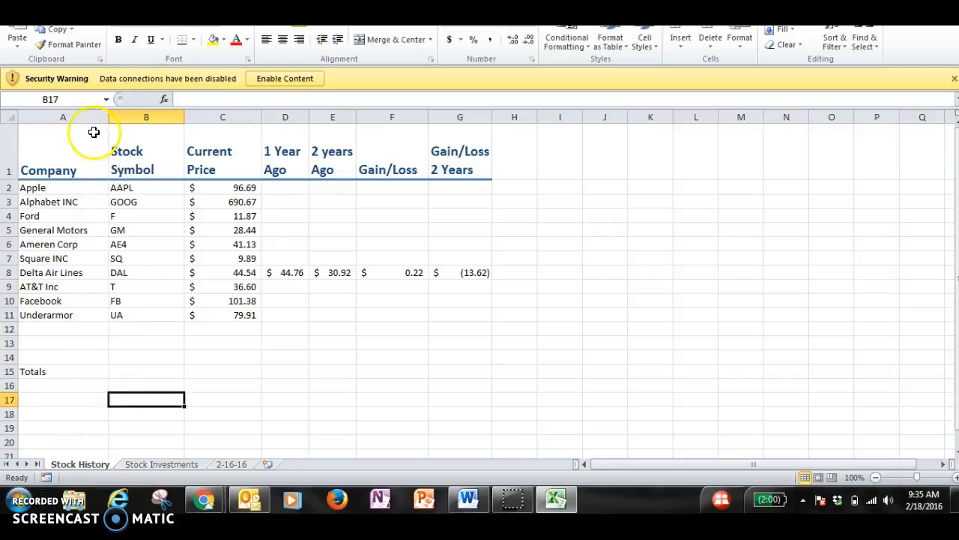
left_click_drag(128, 192, 115, 309)
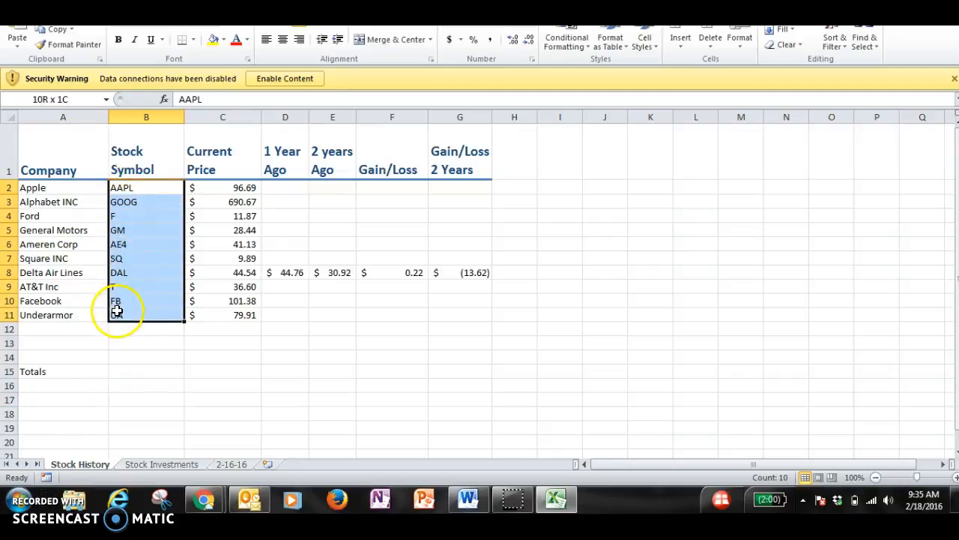
left_click_drag(50, 191, 49, 318)
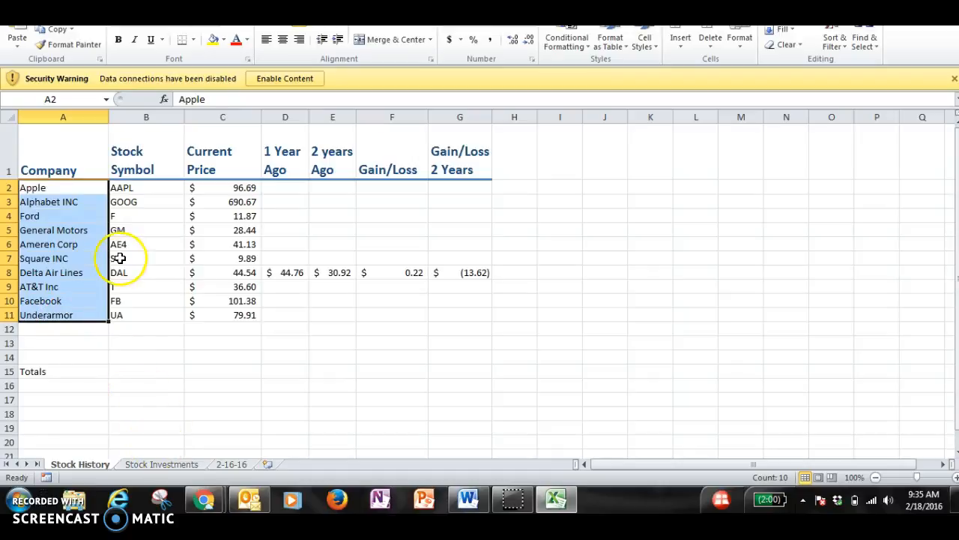
left_click(122, 256)
left_click(108, 188)
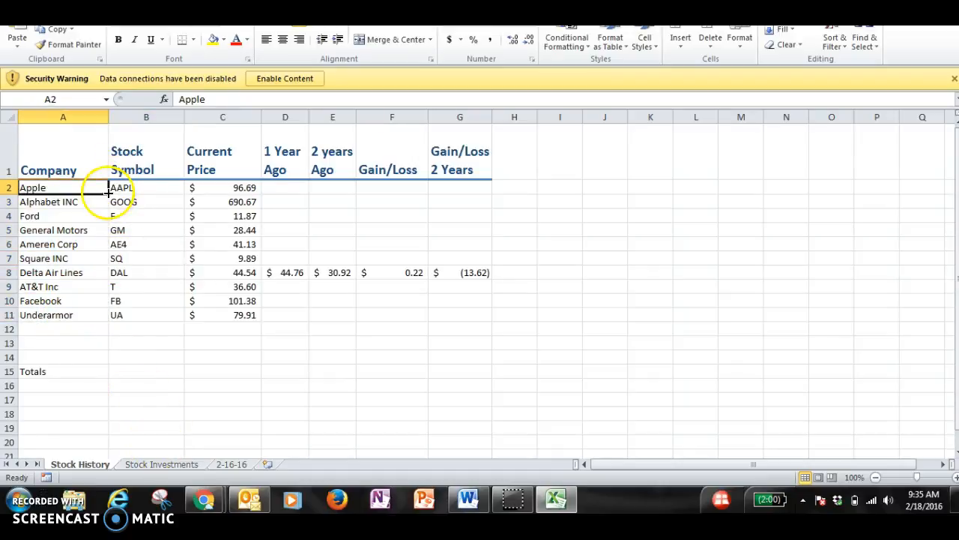
left_click_drag(133, 191, 146, 310)
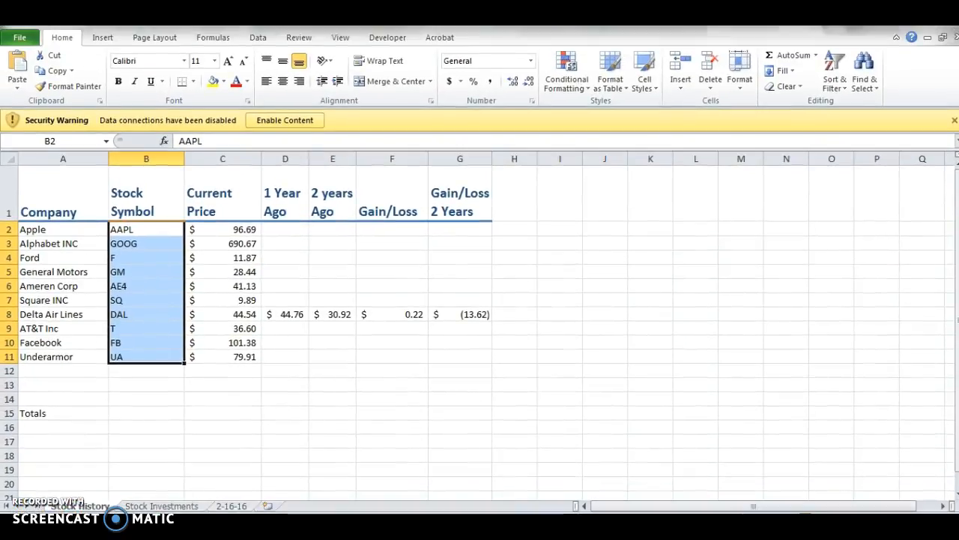
Review the workbook's existing data connections without opening one, and check the current prices in C2:C11
left_click(257, 38)
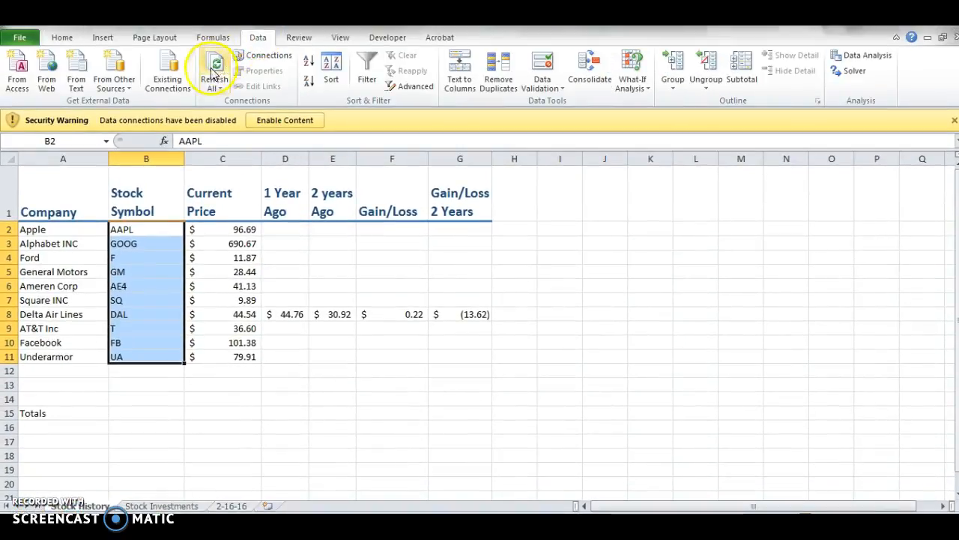
left_click(177, 84)
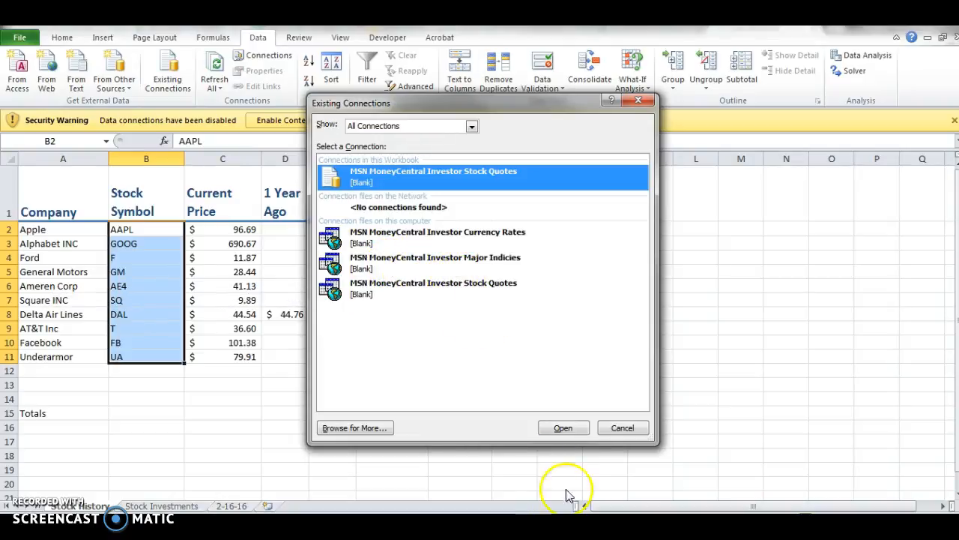
left_click(619, 434)
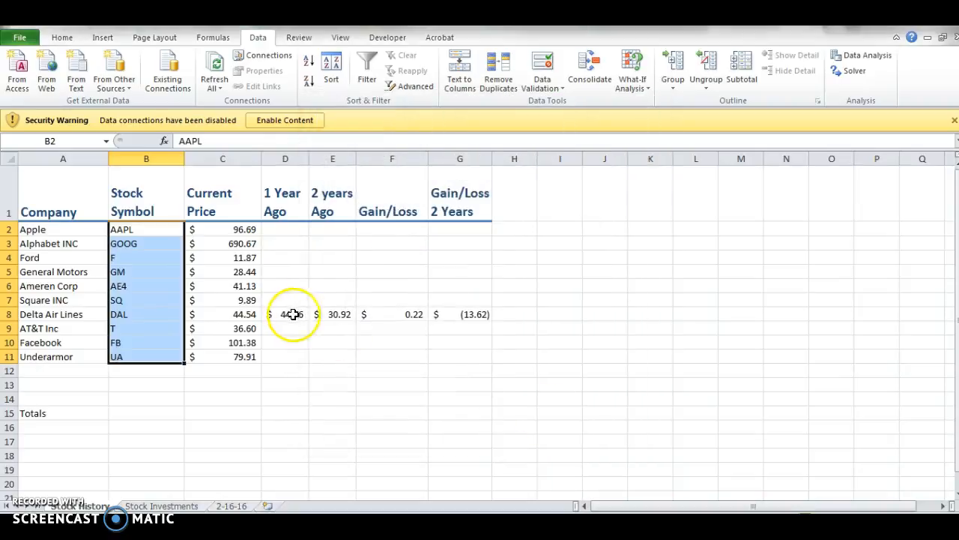
left_click_drag(248, 229, 248, 357)
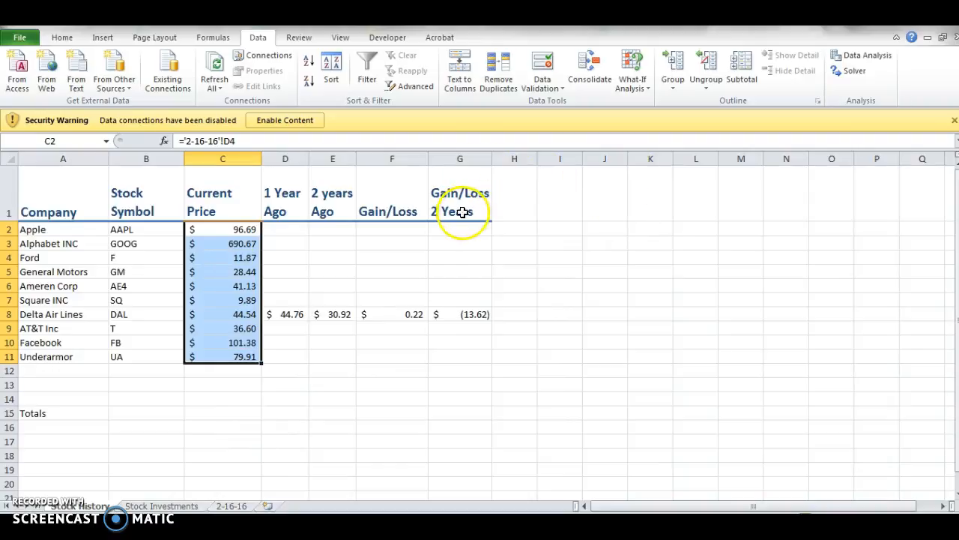
Enter the dates 2/17/16 in cell J1 and 2/18/16 in cell K1
left_click(619, 182)
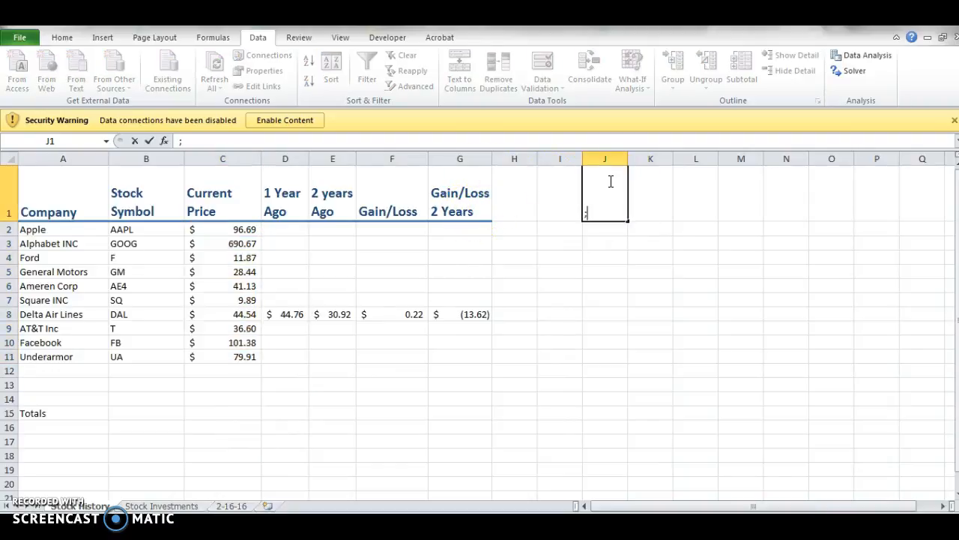
type("2/17/16")
key("Tab")
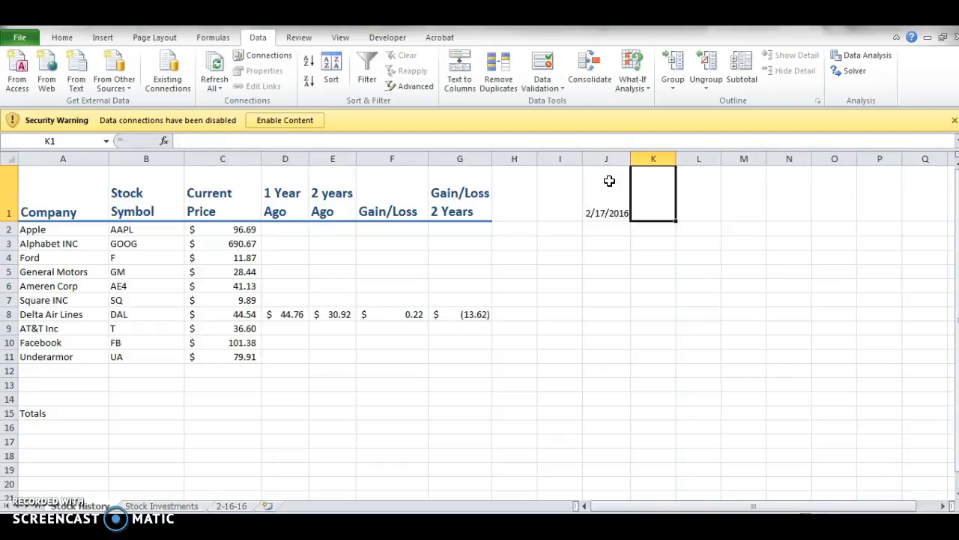
type("2/18")
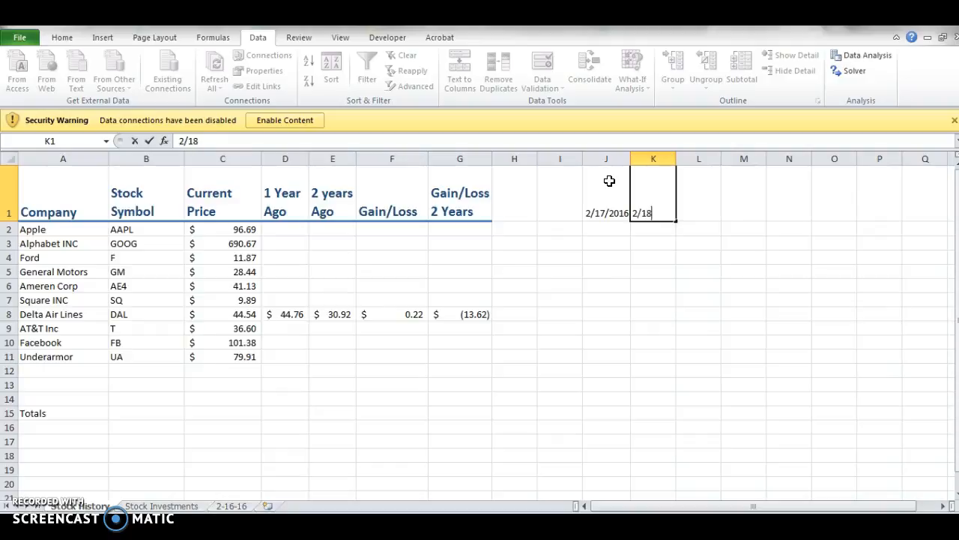
type("16")
left_click(583, 180)
key("BackSpace")
key("BackSpace")
type("/16")
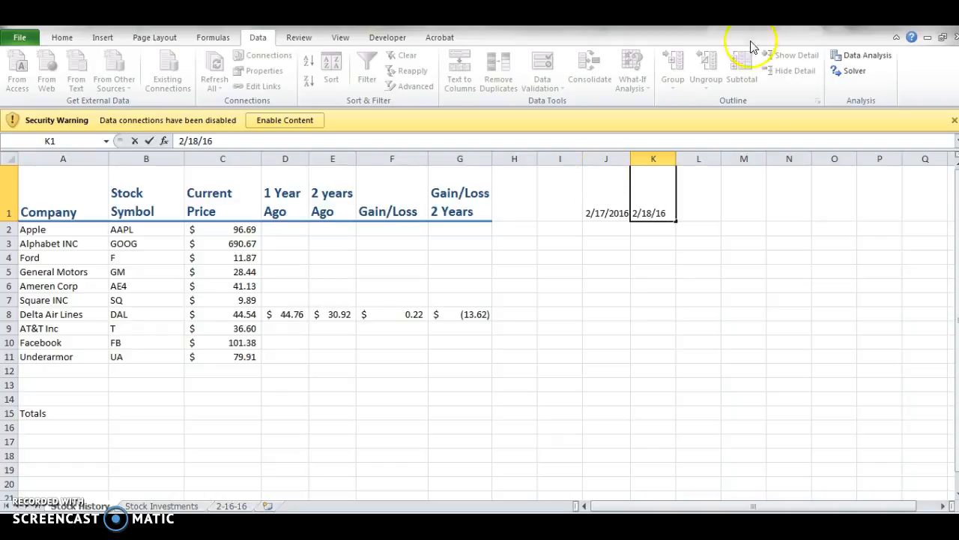
Change the date in cell J1 to 2/19/2016
left_click(603, 209)
double_click(603, 208)
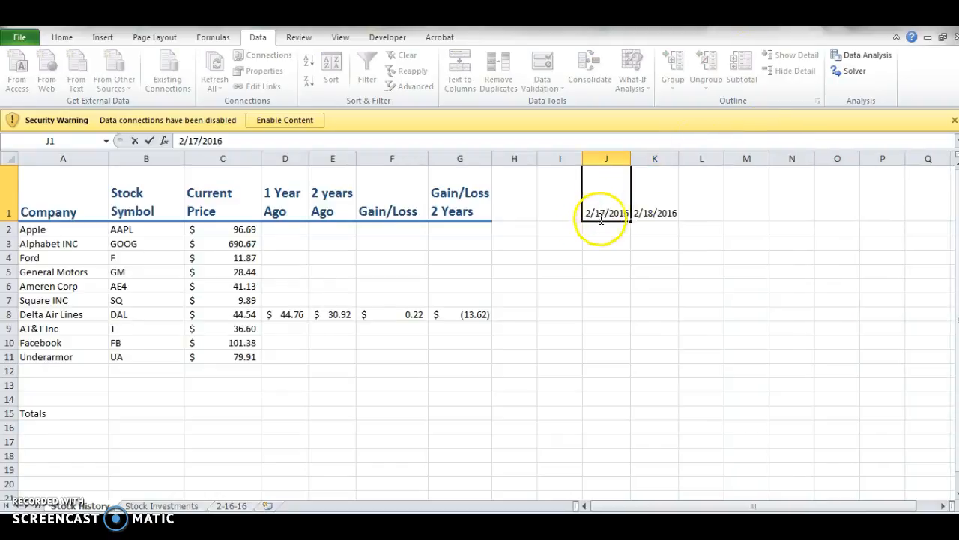
key("BackSpace")
type("9")
left_click(777, 285)
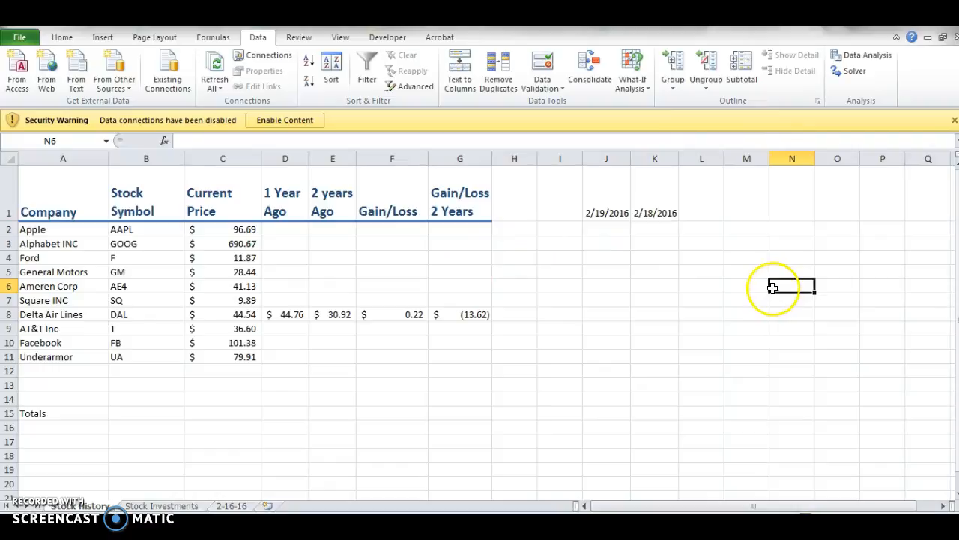
left_click_drag(223, 232, 217, 358)
left_click(243, 415)
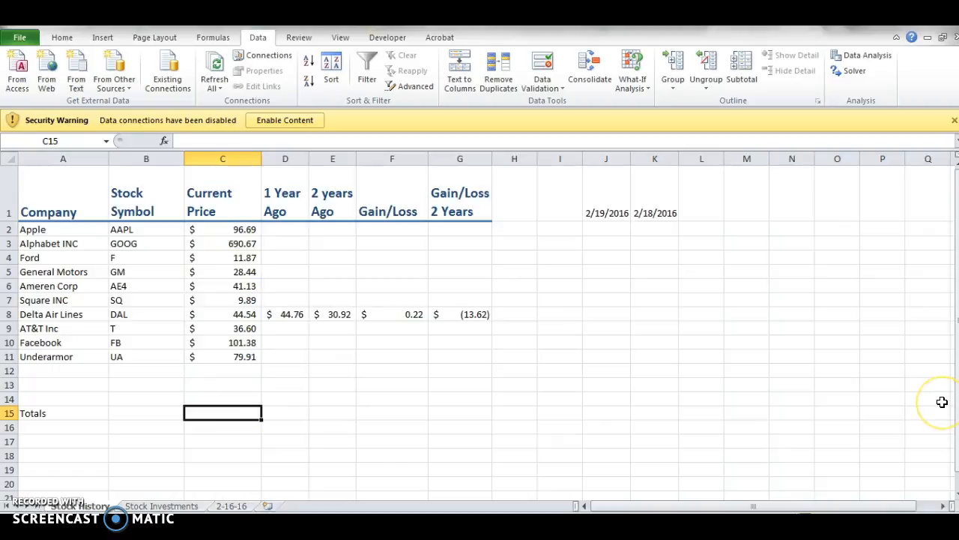
type("www.")
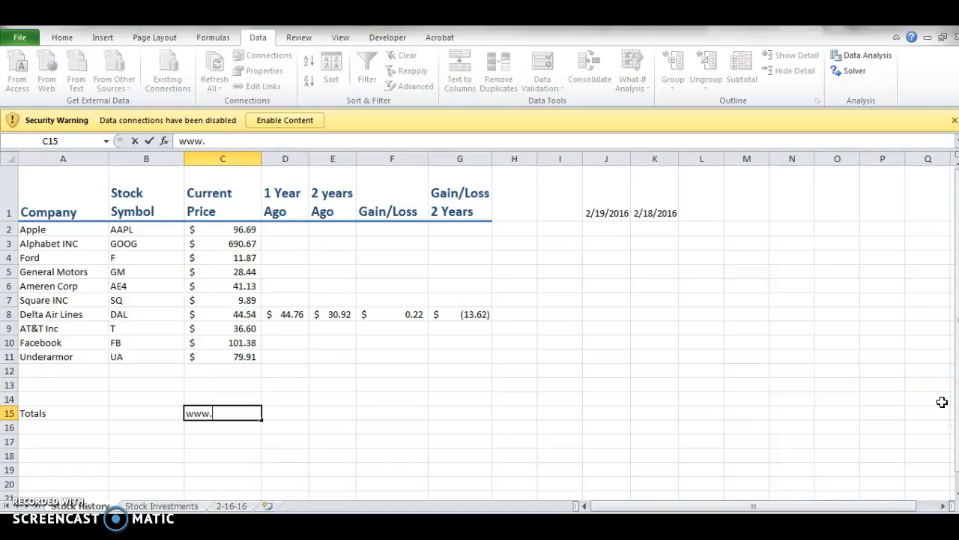
type("marketwat")
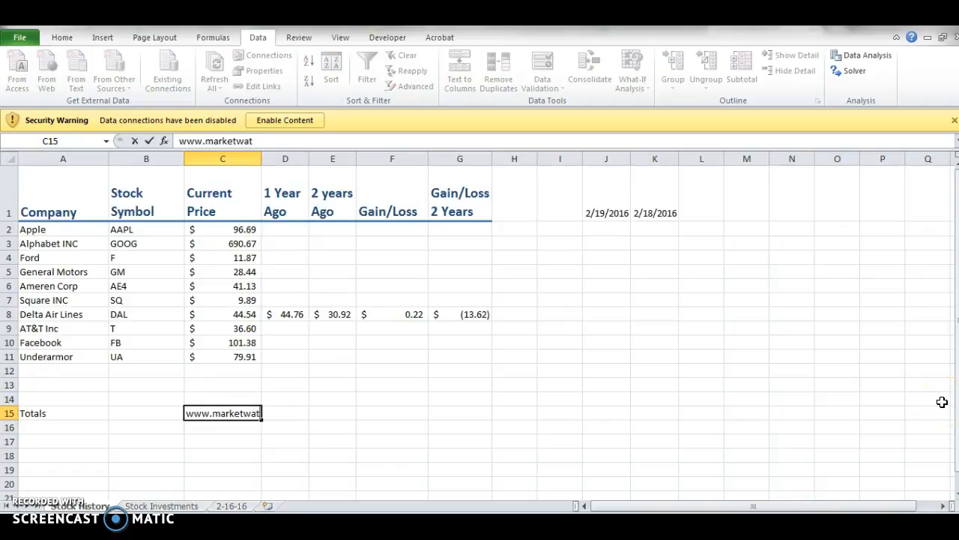
type("ch.com/in")
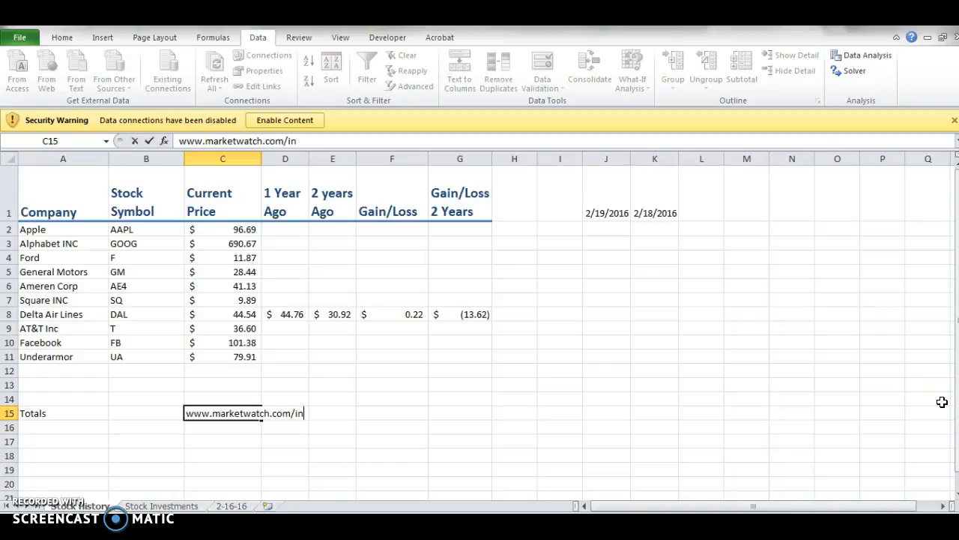
type("vesting/stock/")
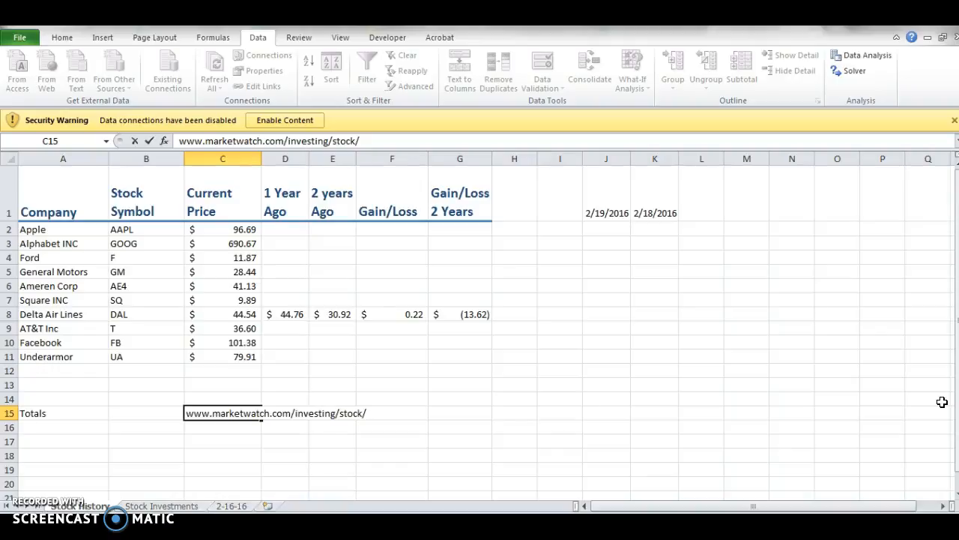
type("AAPL/Historical")
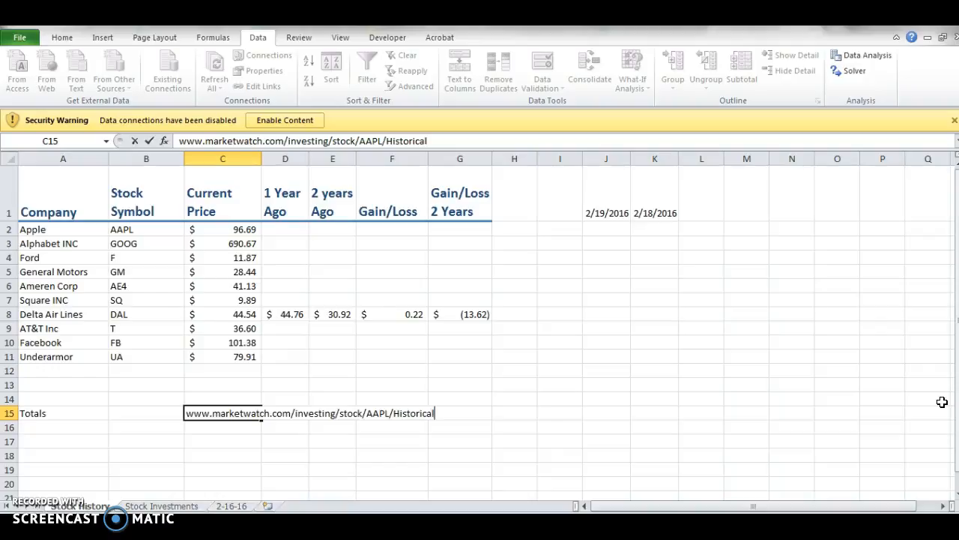
key("Return")
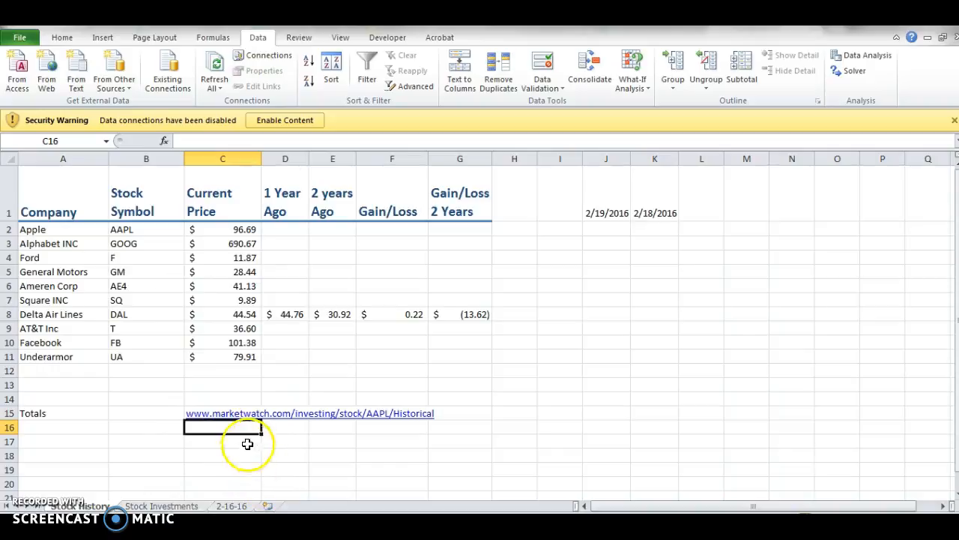
Open the MarketWatch link from cell C15 in the browser and bring up Apple's historical quotes section
left_click(302, 413)
left_click(246, 413)
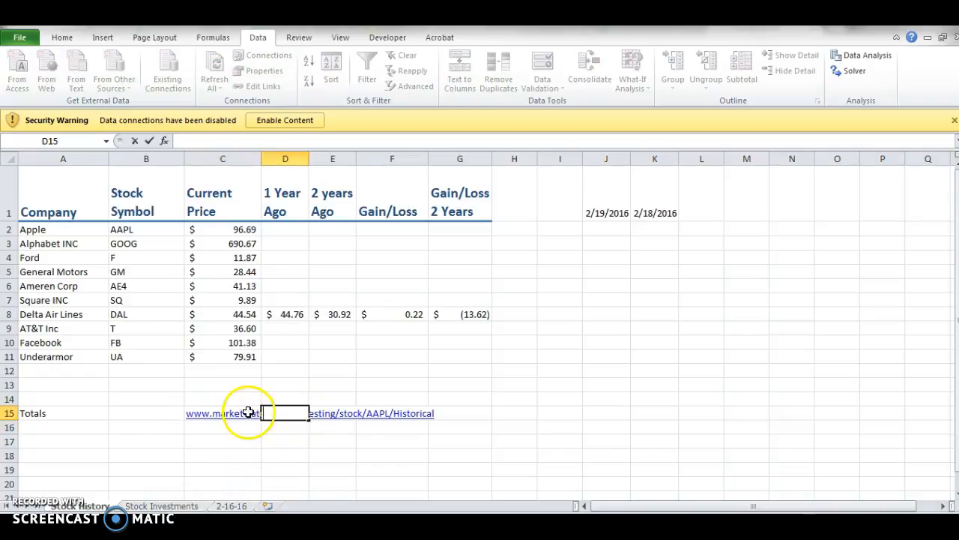
left_click(247, 413)
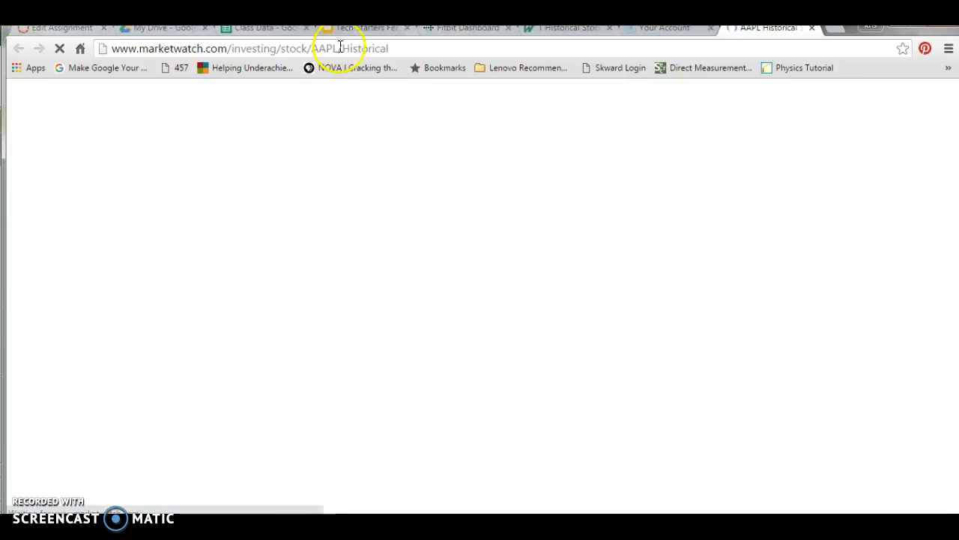
scroll(90, 356, "down", 2)
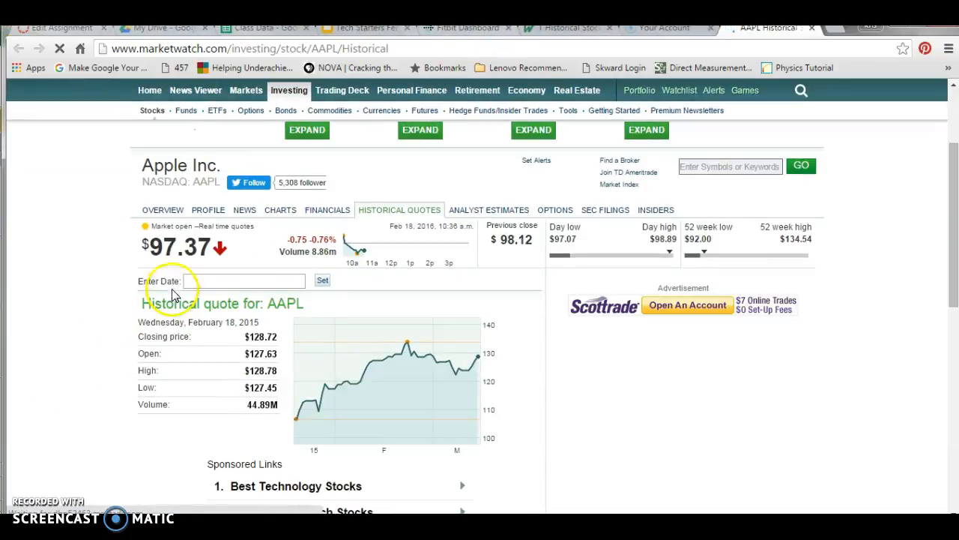
Examine Apple's current share price and the market status line above it
left_click_drag(147, 294, 214, 295)
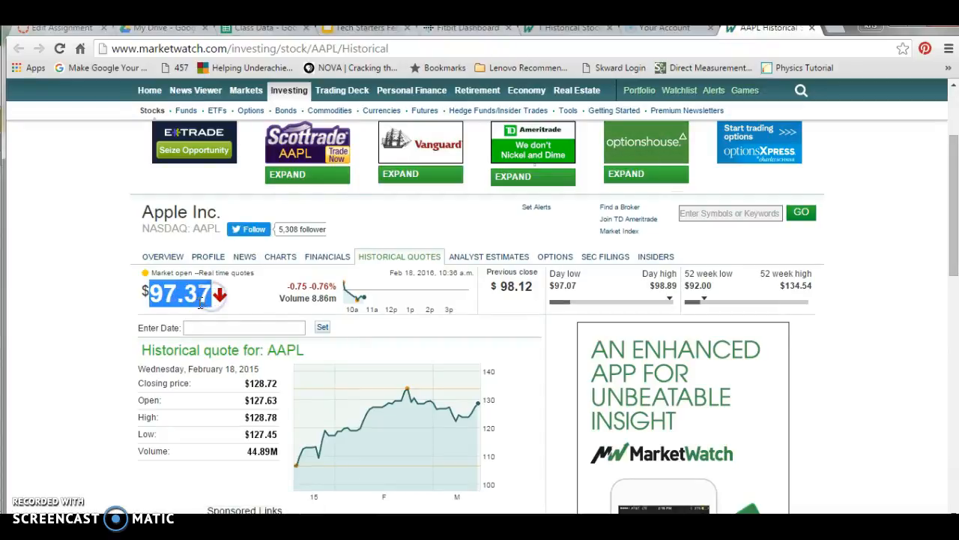
left_click(221, 296)
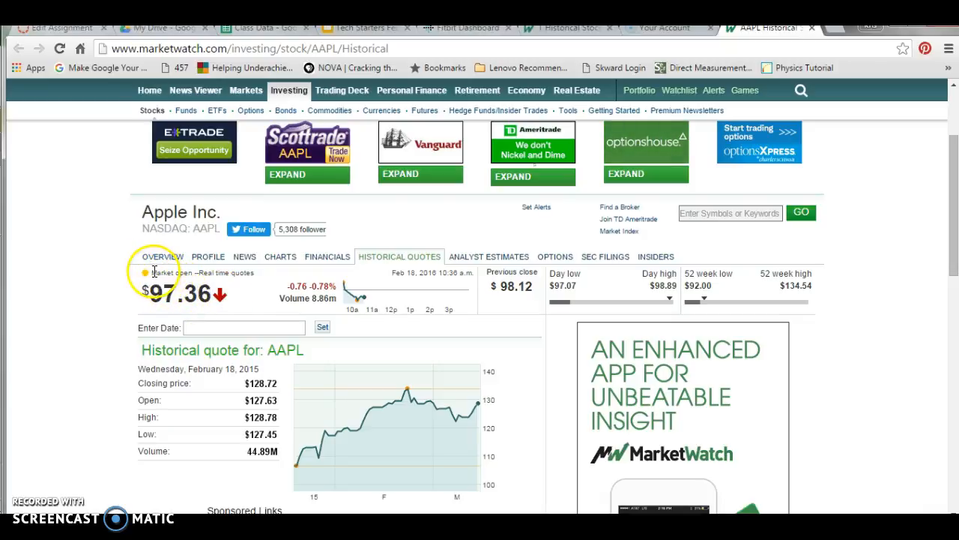
left_click_drag(181, 272, 257, 275)
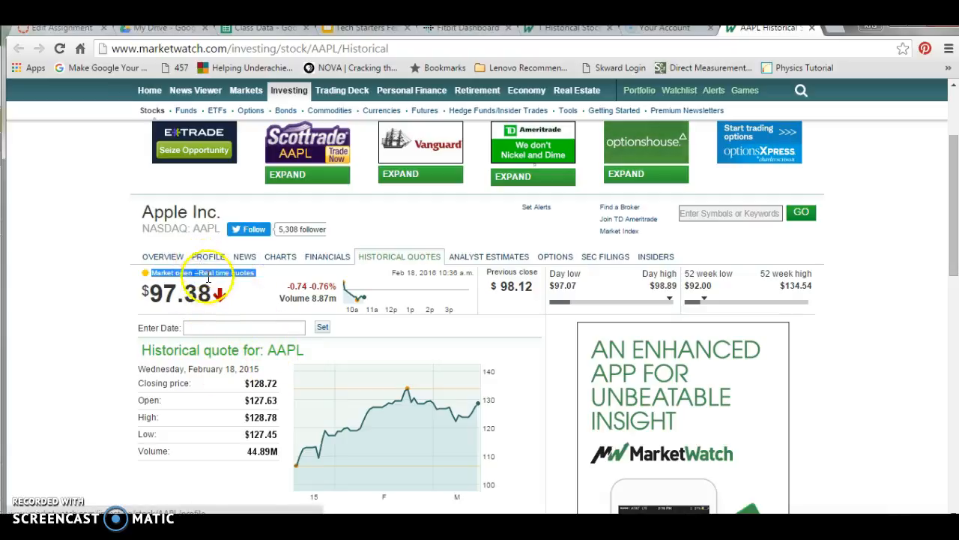
left_click(84, 287)
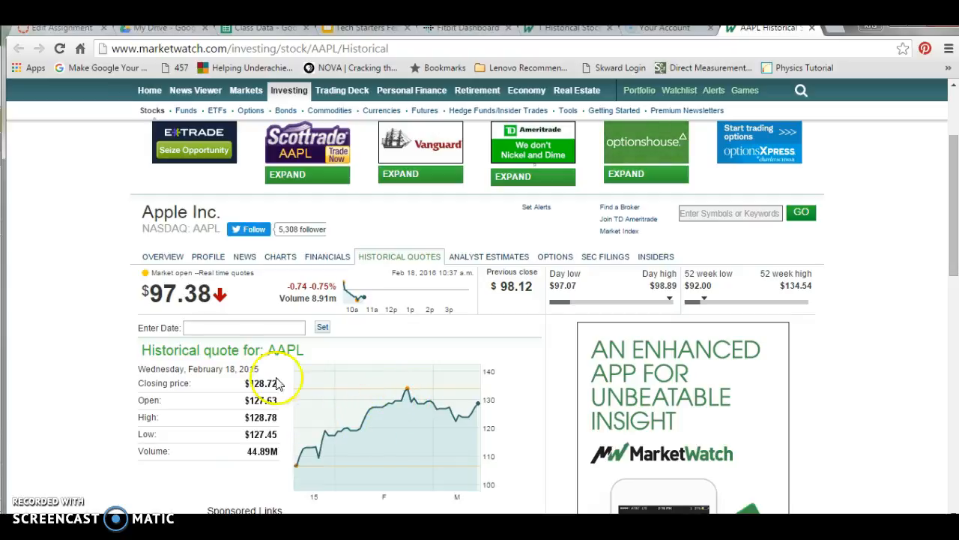
Look up Apple's historical quote for the date 02/18/2015
left_click(210, 323)
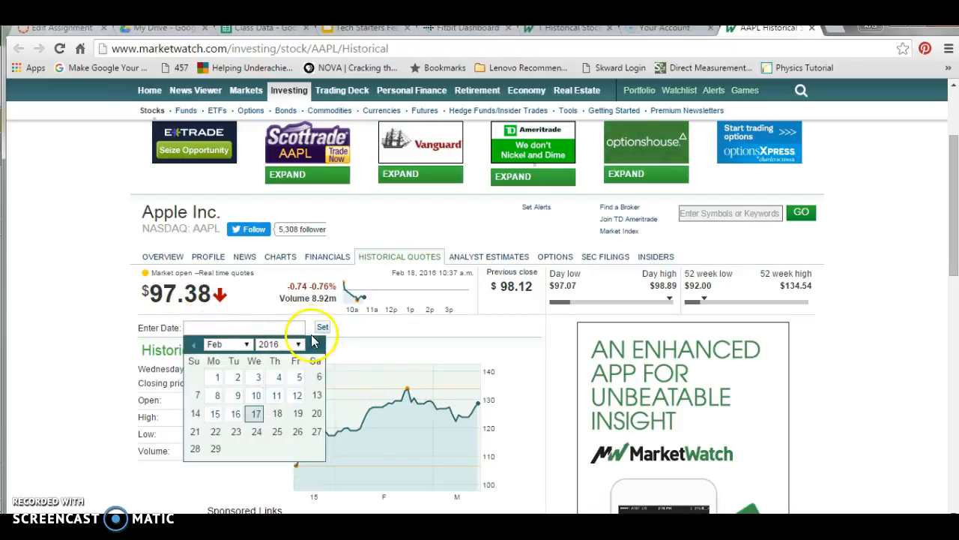
left_click(298, 345)
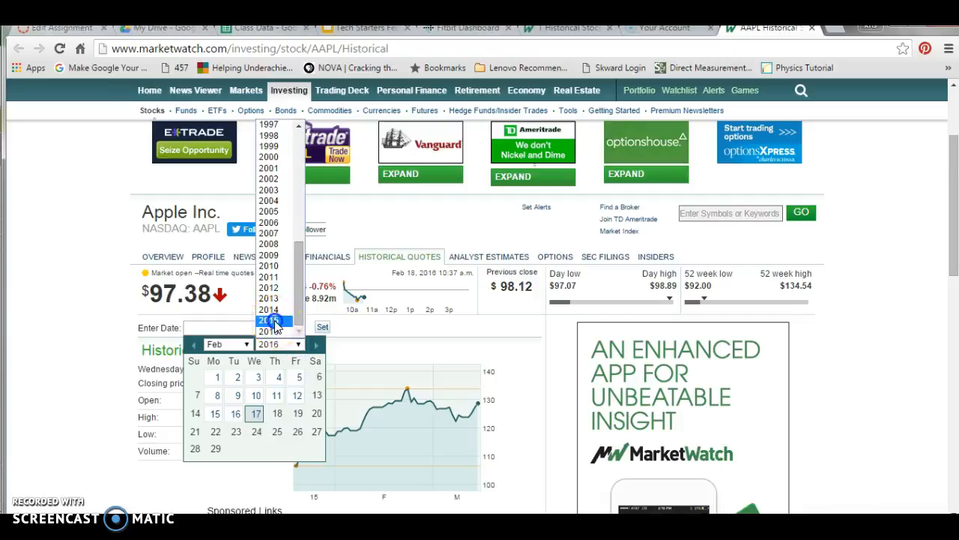
left_click(283, 320)
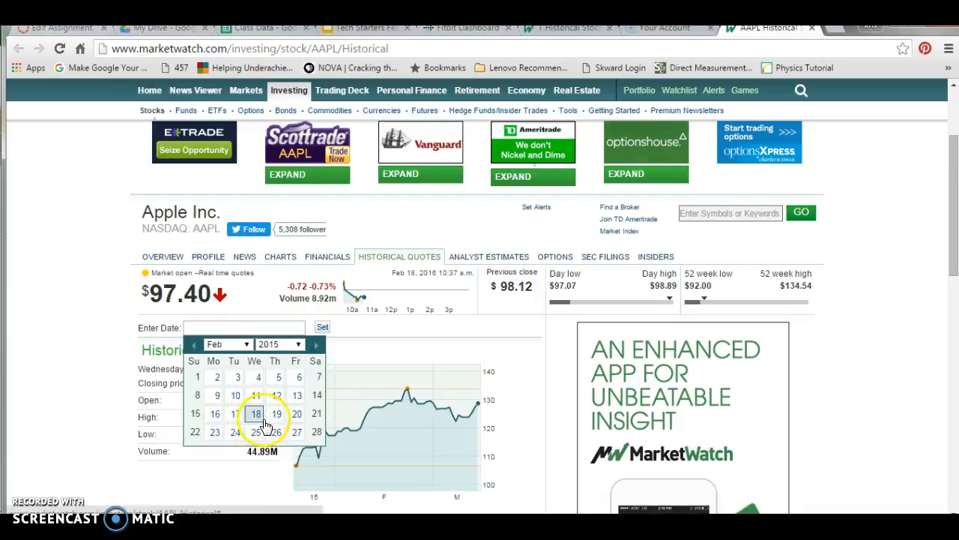
left_click(256, 414)
left_click(323, 328)
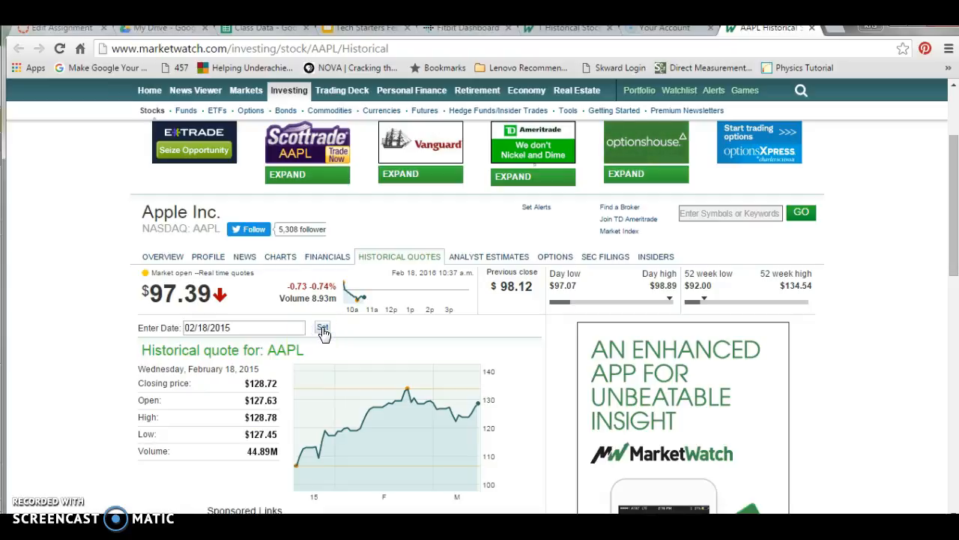
Look up Apple's historical quote for the date 02/18/2014
left_click(247, 327)
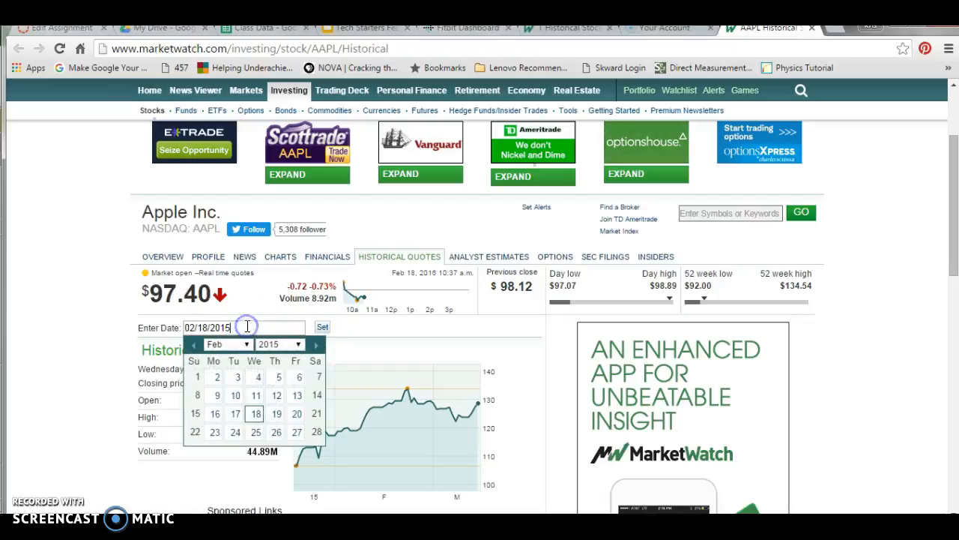
type("4")
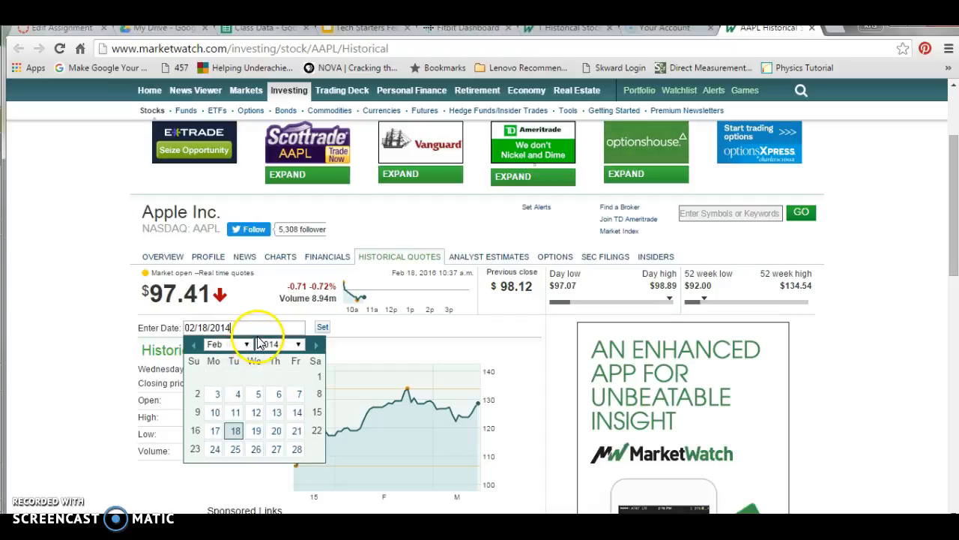
key("Return")
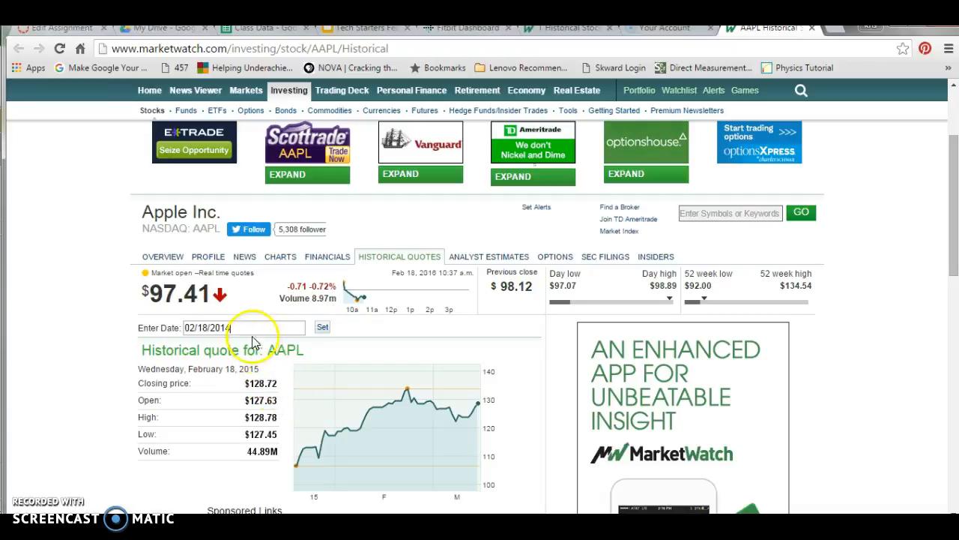
left_click(322, 328)
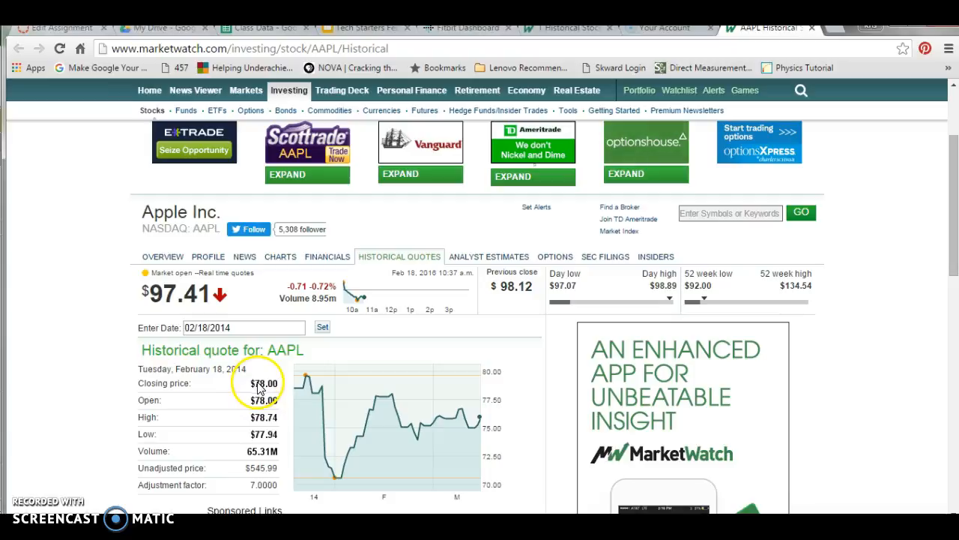
Set Apple's historical quote back to the date 02/18/2015
left_click(238, 327)
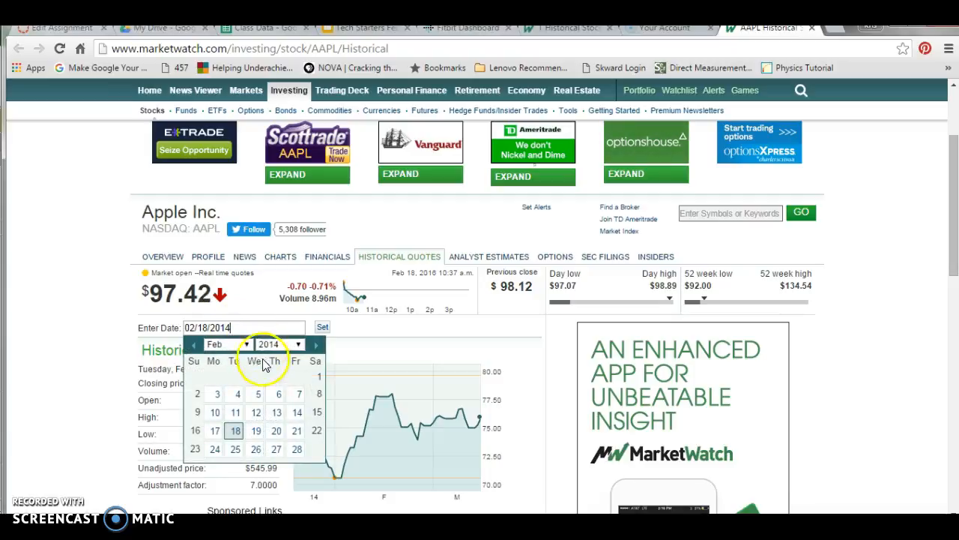
key("BackSpace")
type("5")
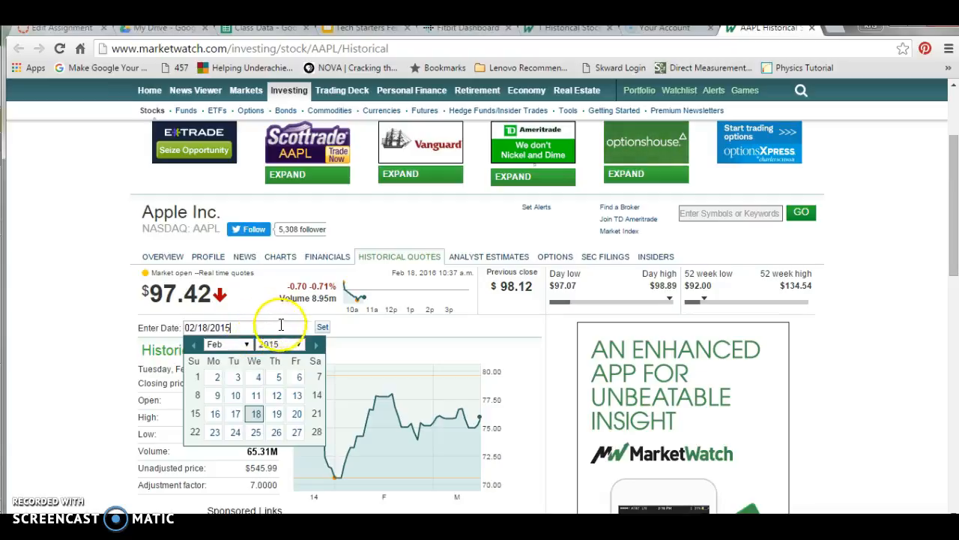
left_click(322, 326)
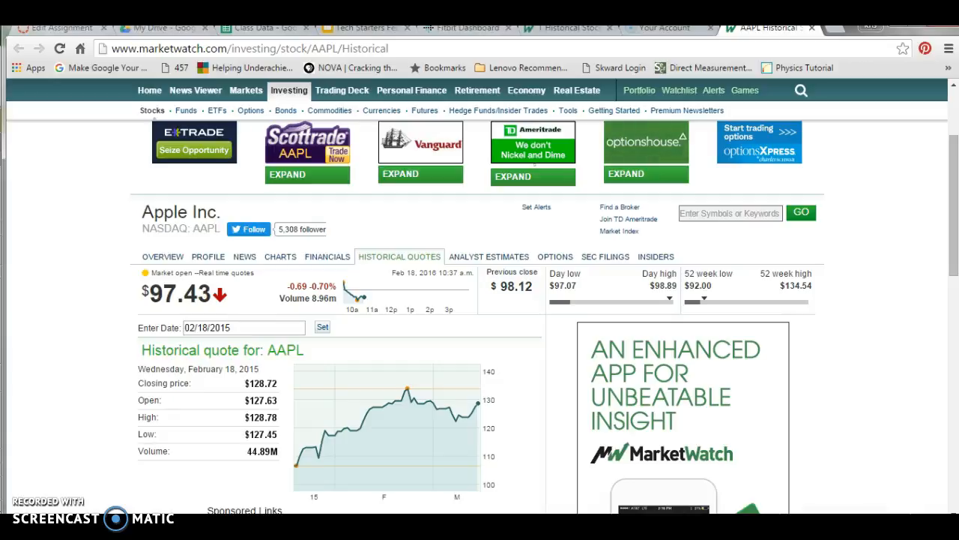
Switch to the Stock History worksheet in Excel and examine Delta's two-year gain/loss formula and both Gain/Loss column headings
key("alt+Tab")
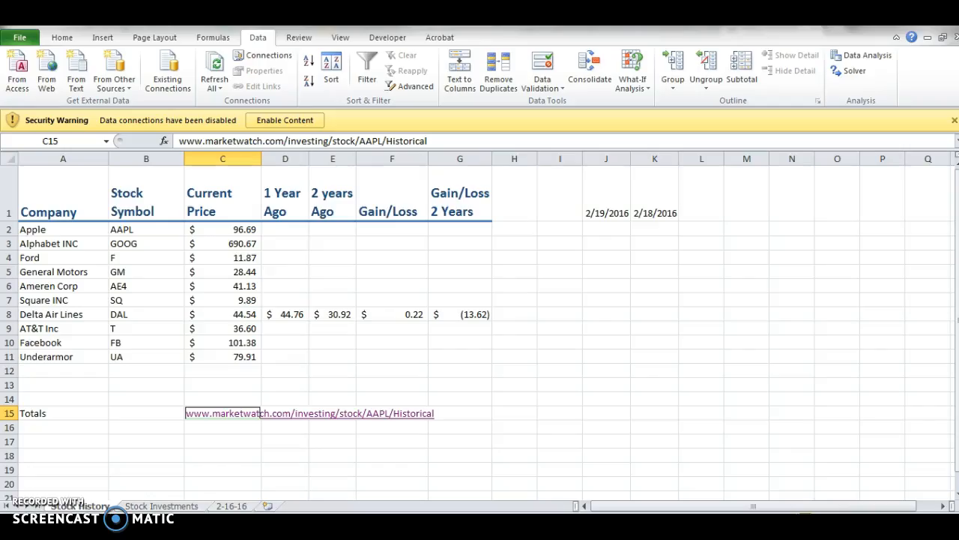
left_click(446, 316)
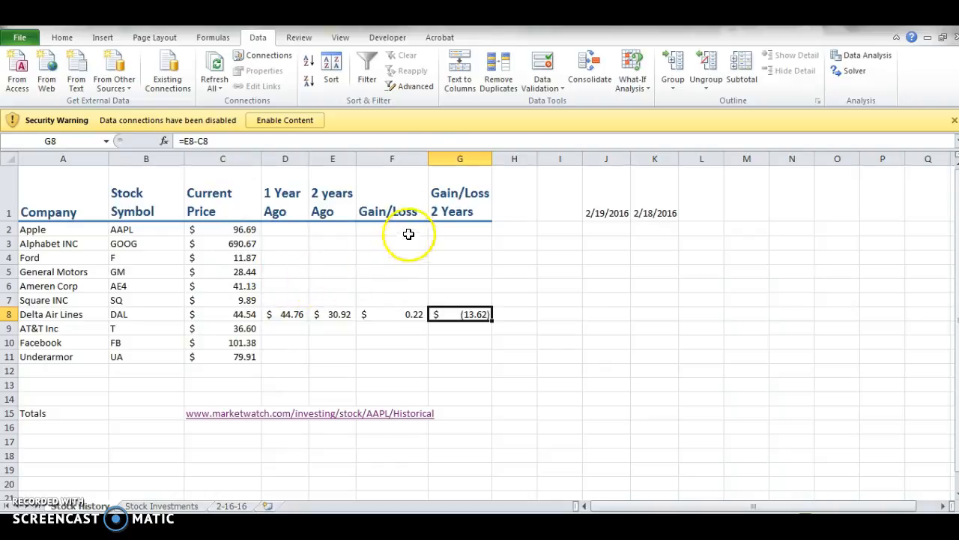
left_click(411, 189)
left_click(456, 189)
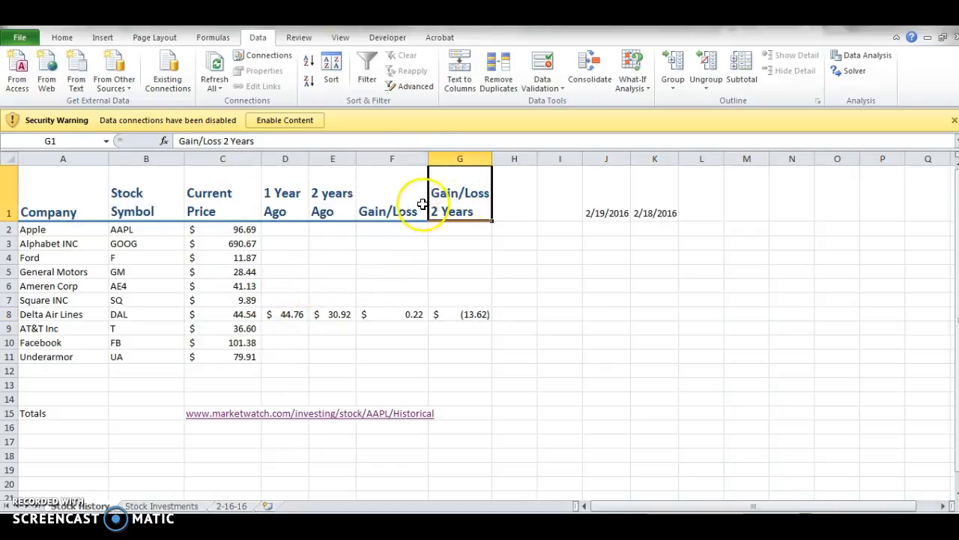
left_click(401, 196)
left_click(452, 219)
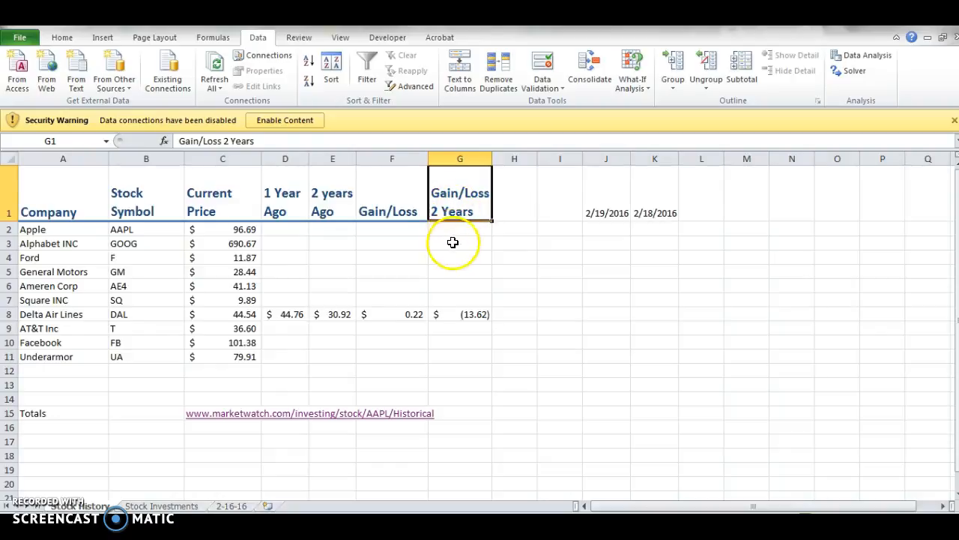
Replace Delta Air Lines' one-year Gain/Loss formula in F8 with =(C8-D8), the current price minus the price one year ago
left_click(373, 315)
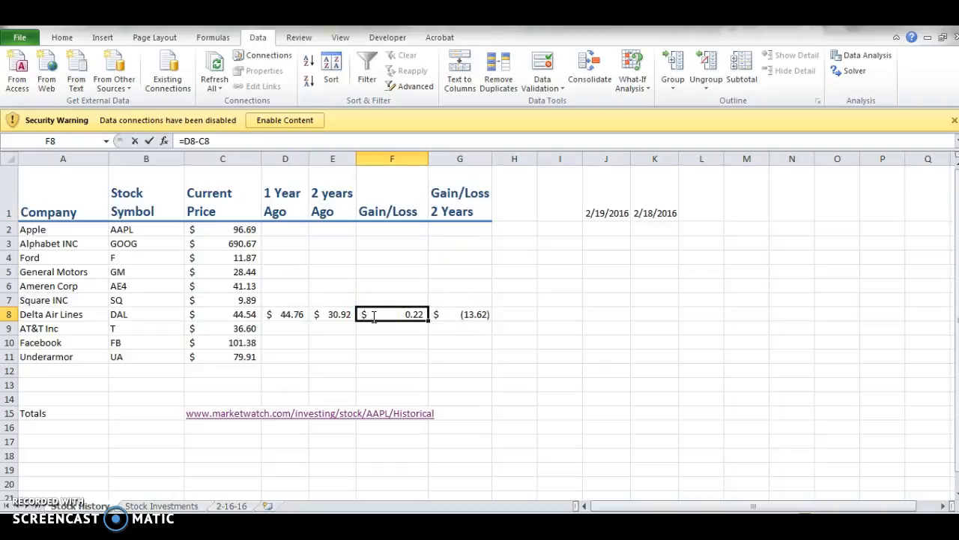
double_click(372, 316)
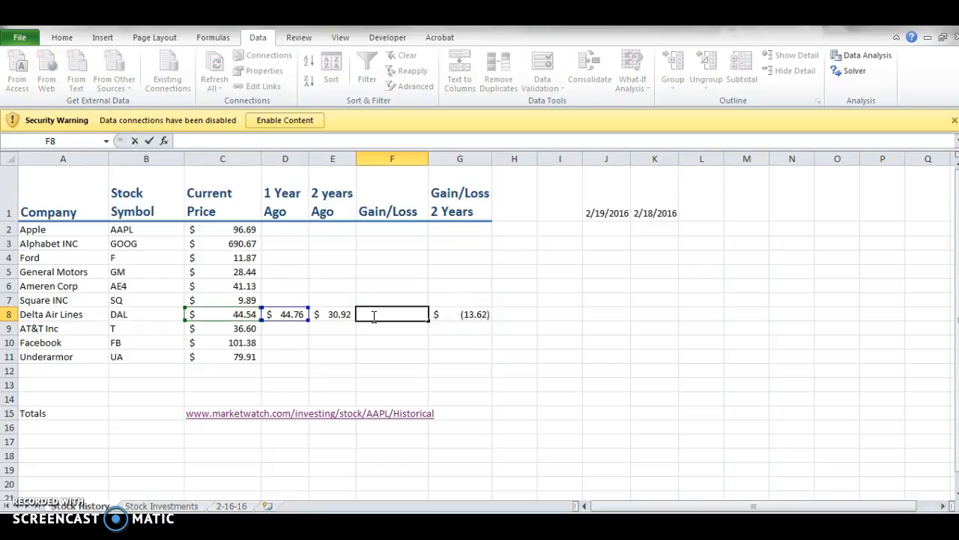
type("=")
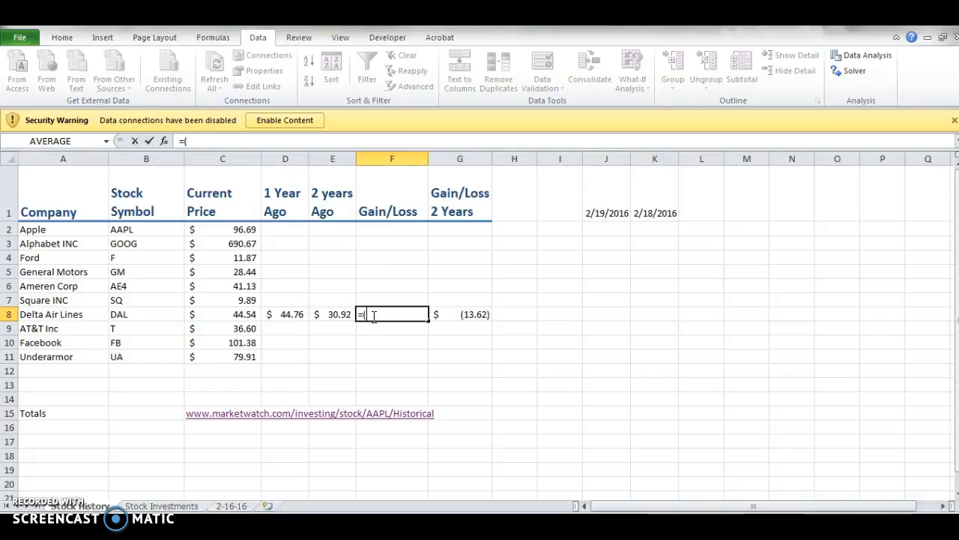
type("(C")
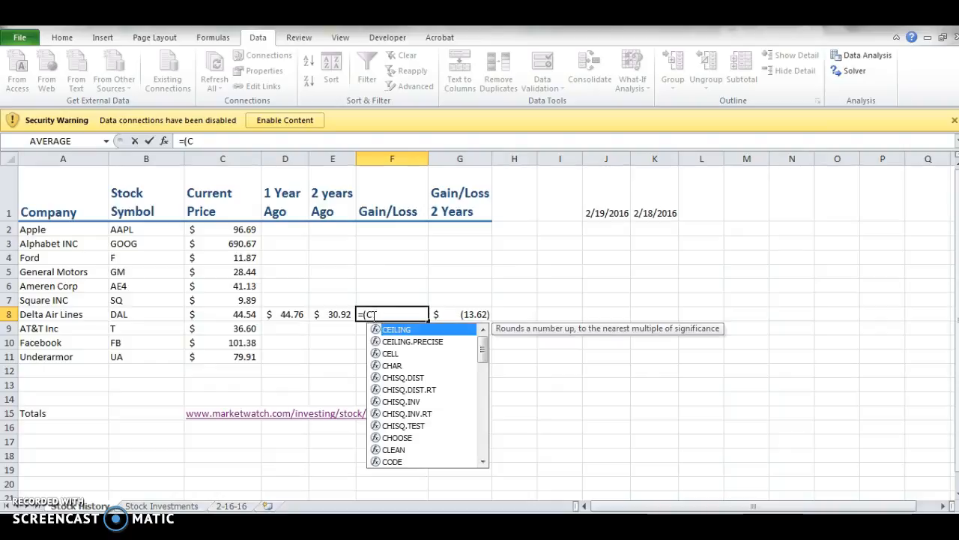
key("BackSpace")
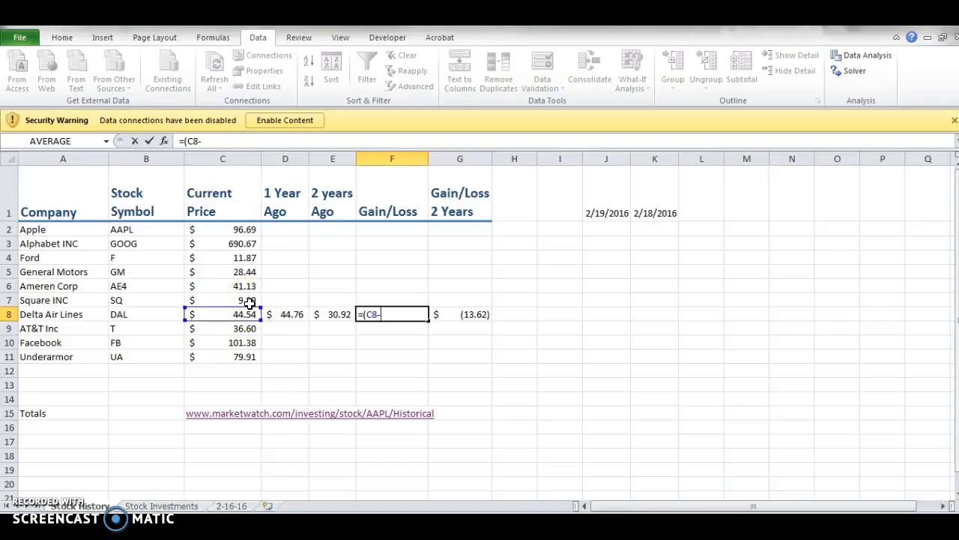
left_click(282, 321)
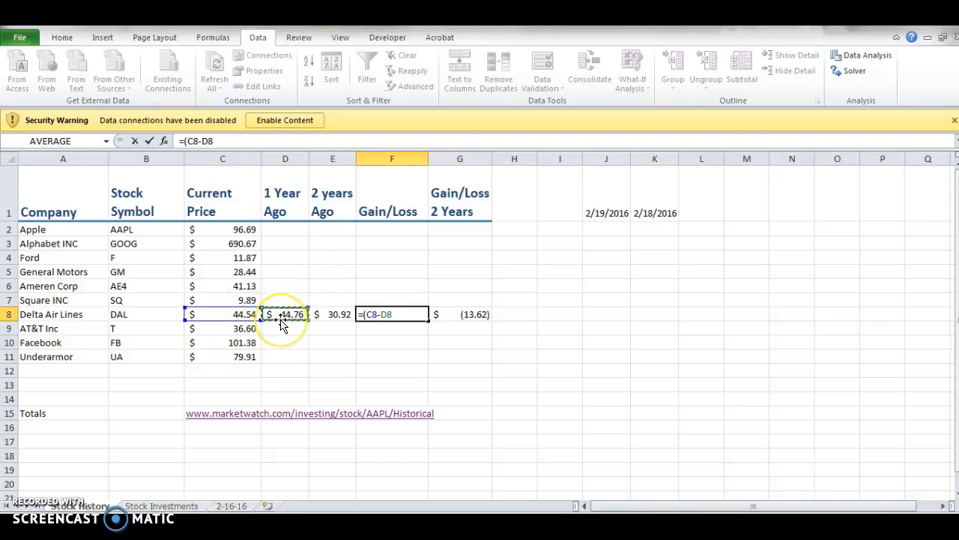
key("Return")
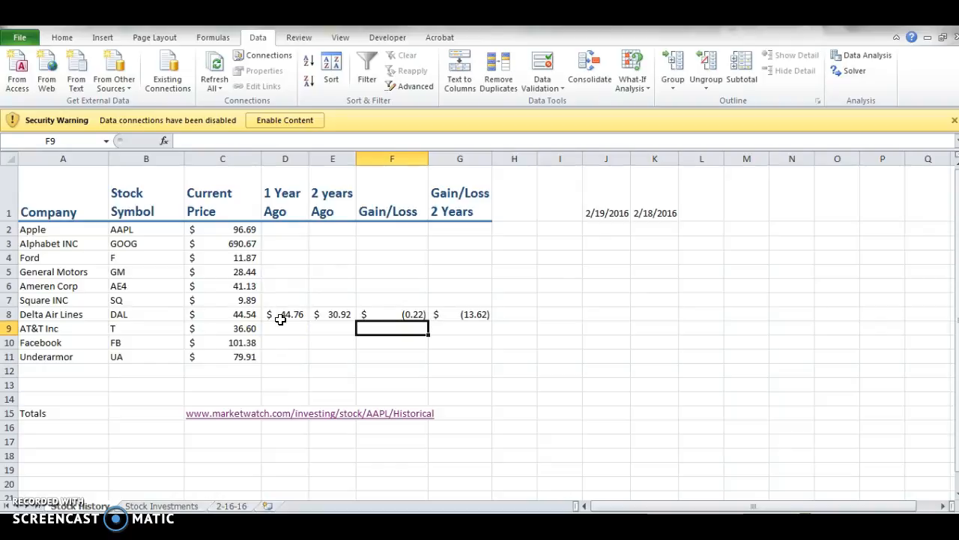
Change Delta Air Lines' two-year Gain/Loss formula in G8 to =C8-E8, accepting the proposed formula correction
left_click(465, 315)
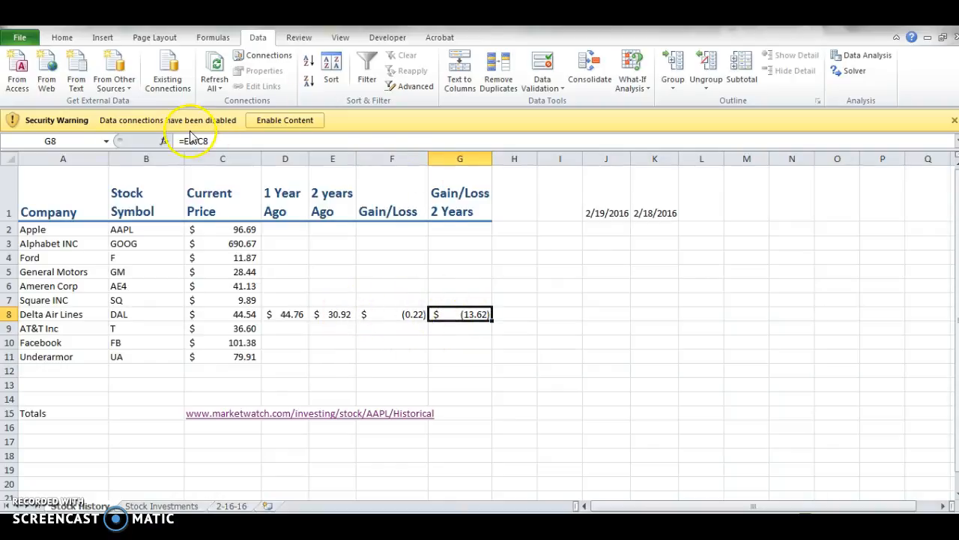
left_click_drag(180, 141, 235, 146)
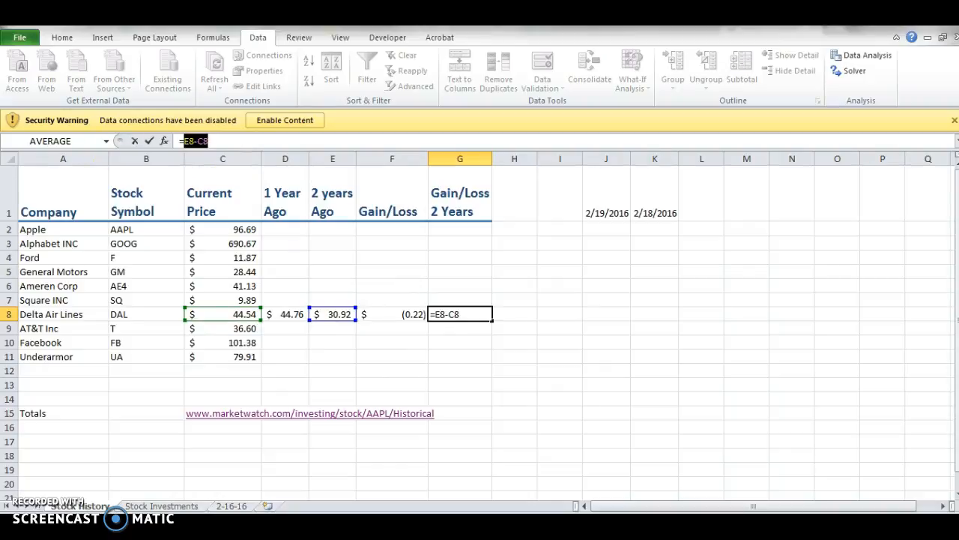
left_click(236, 314)
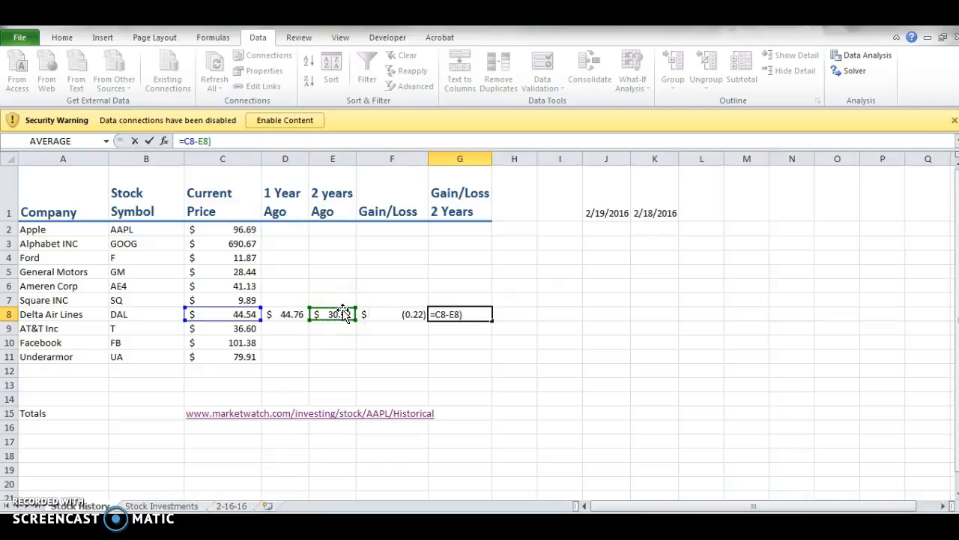
key("Return")
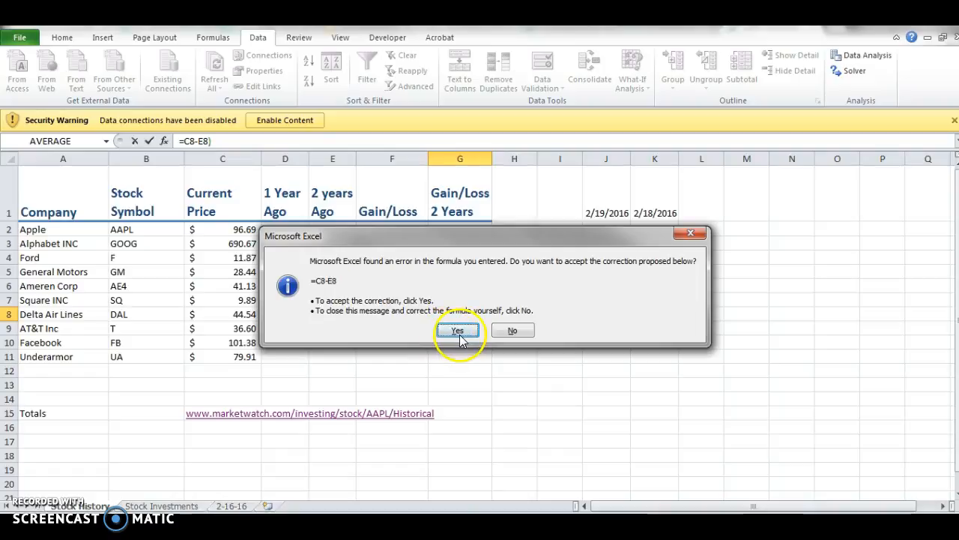
left_click(457, 331)
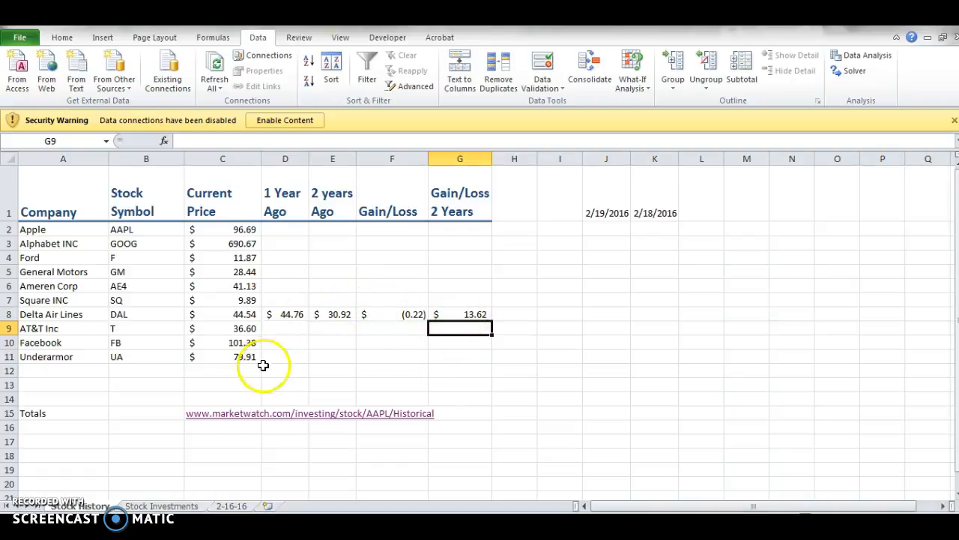
Review Delta's two-years-ago and current prices, the price history range D2:E11, and the Underarmor company cell
left_click(341, 315)
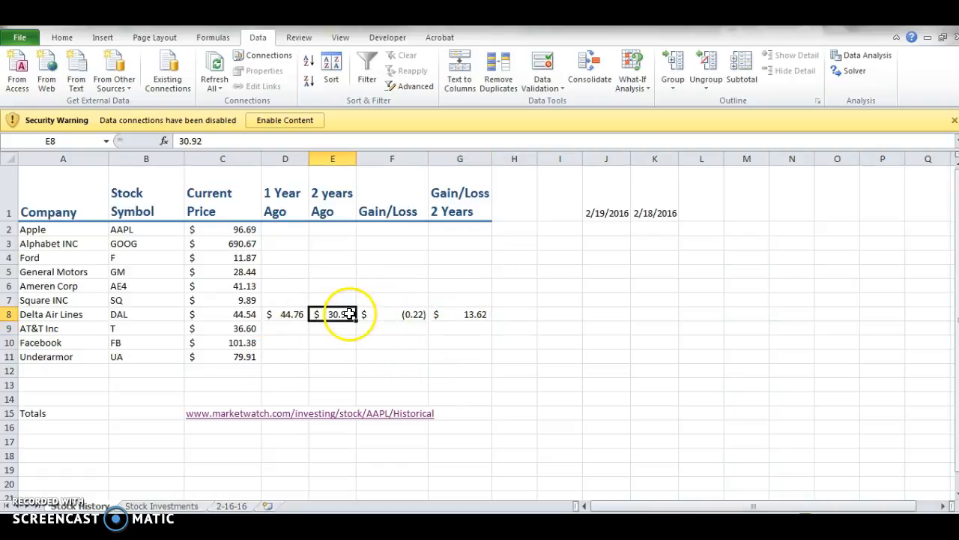
left_click(225, 316)
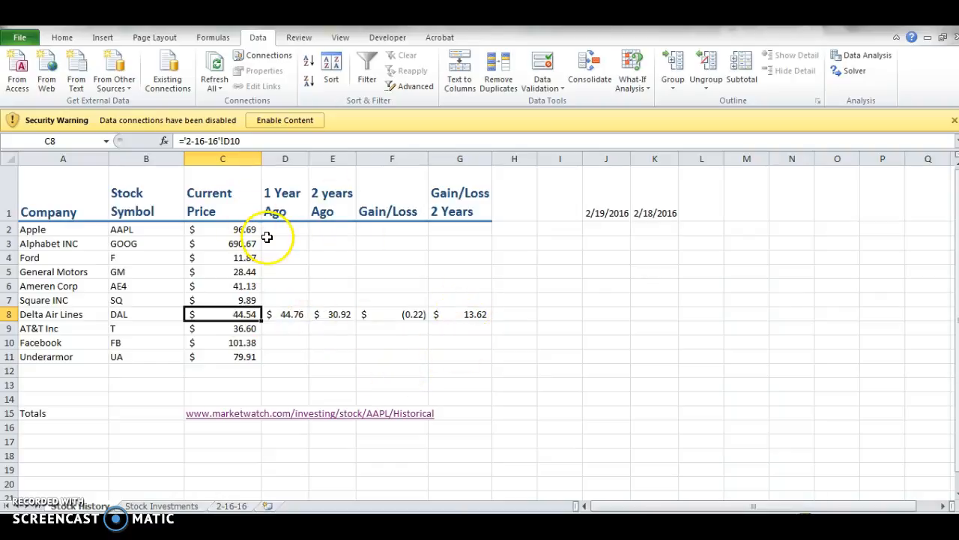
left_click_drag(267, 233, 328, 354)
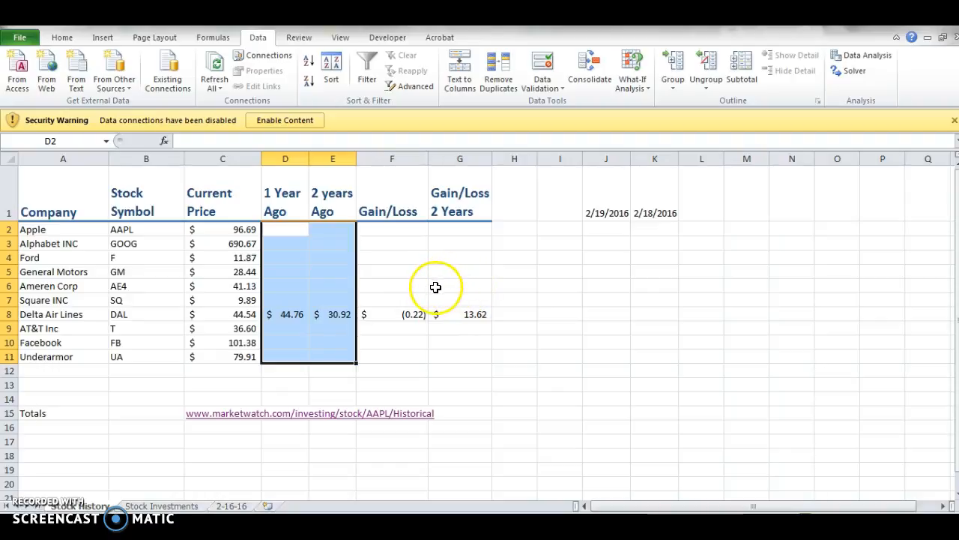
left_click(68, 359)
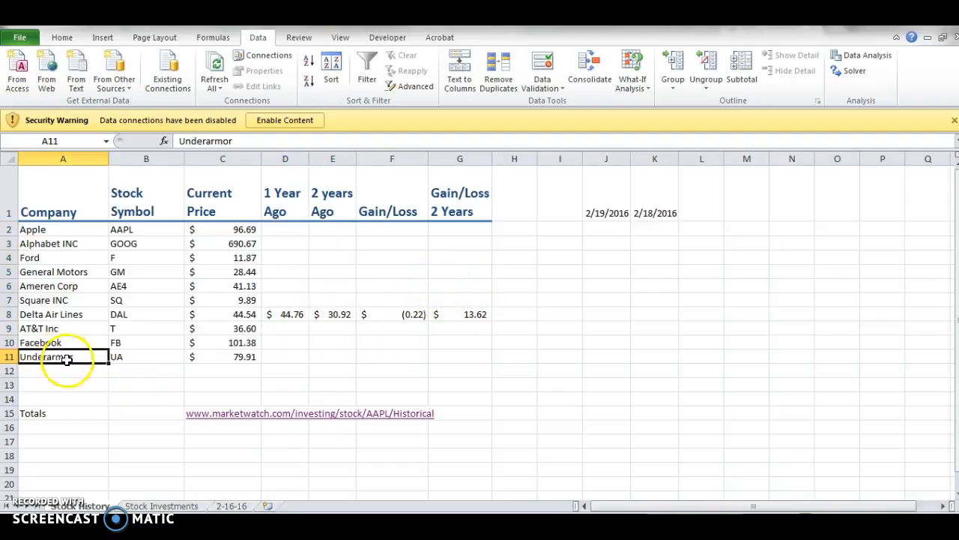